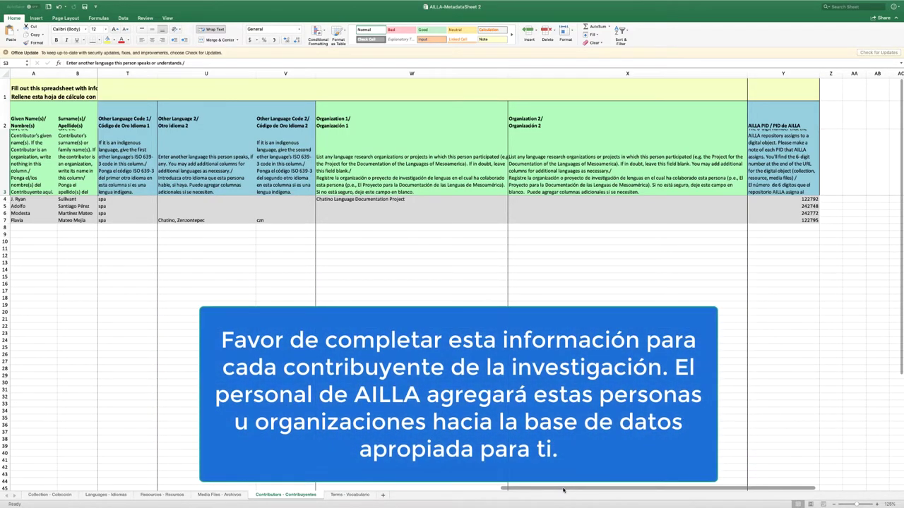
# Step: Look over the example contributor rows 4 to 7 across all columns of the Contributors - Contribuyentes sheet
pyautogui.moveTo(563, 489); pyautogui.dragTo(71, 488)
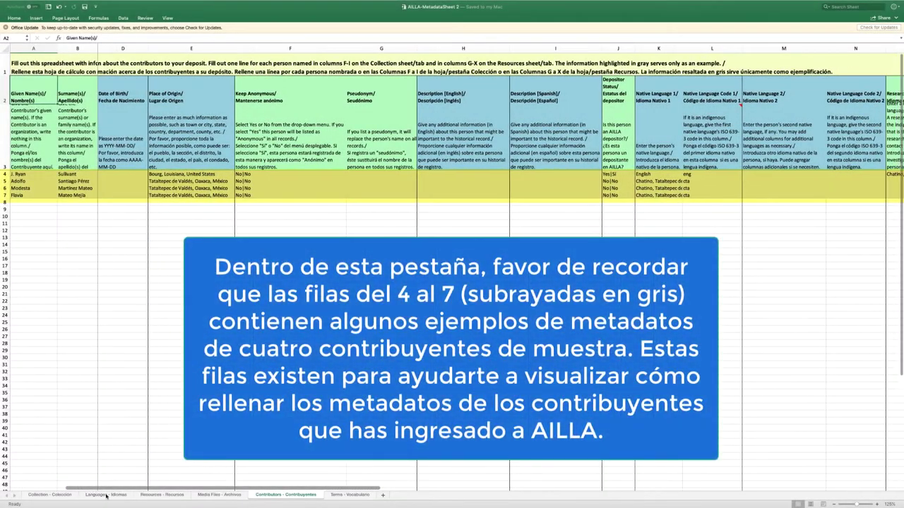
pyautogui.hscroll(10, 106, 497)
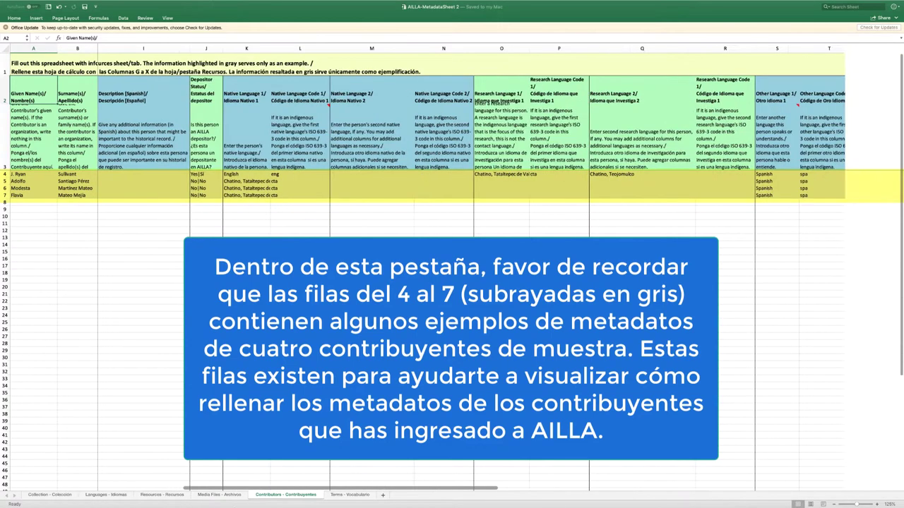
pyautogui.hscroll(3, 501, 269)
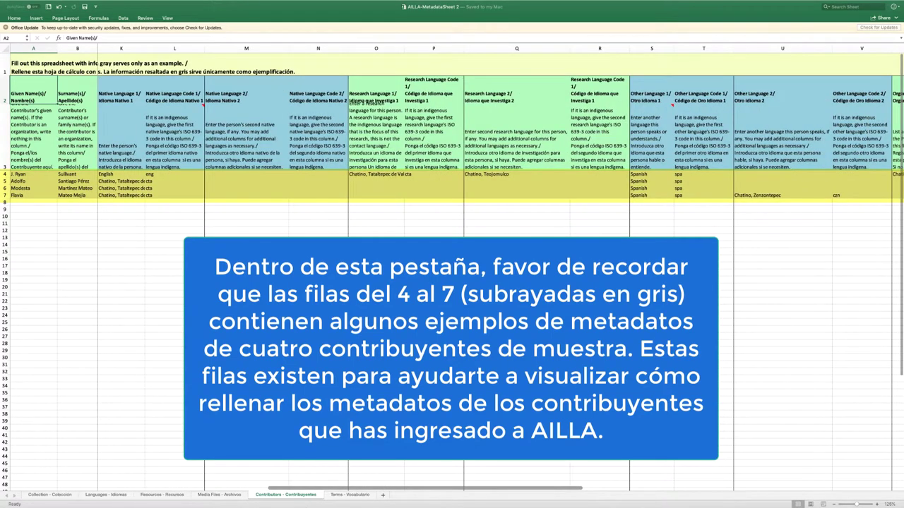
pyautogui.hscroll(10, 501, 268)
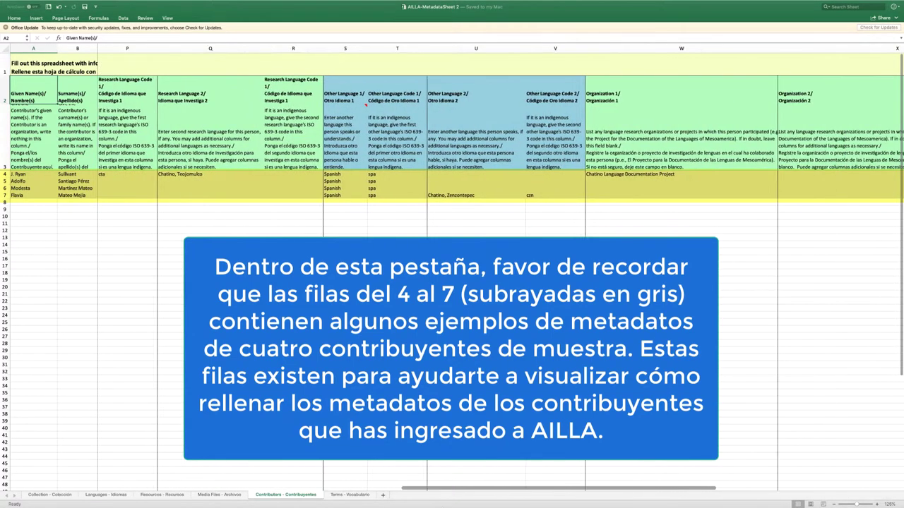
pyautogui.hscroll(2, 501, 268)
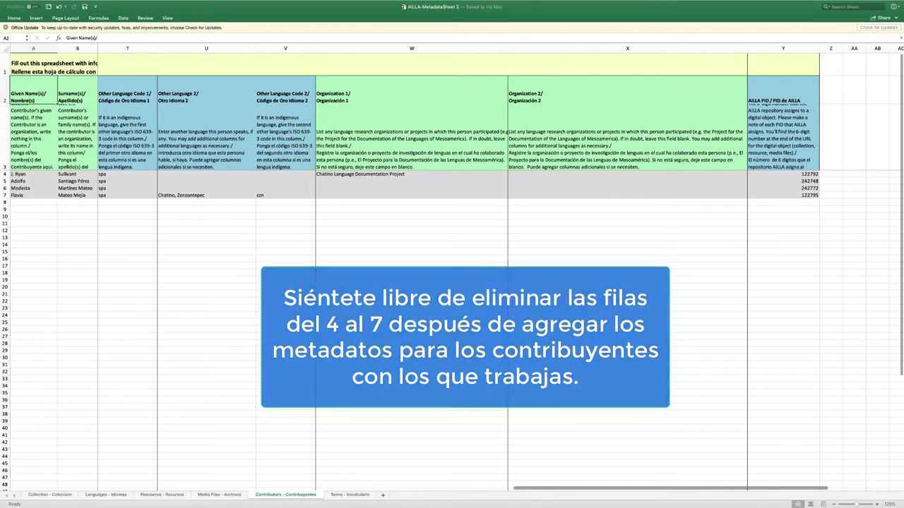
pyautogui.hscroll(-3, 501, 506)
pyautogui.hscroll(-10, 500, 506)
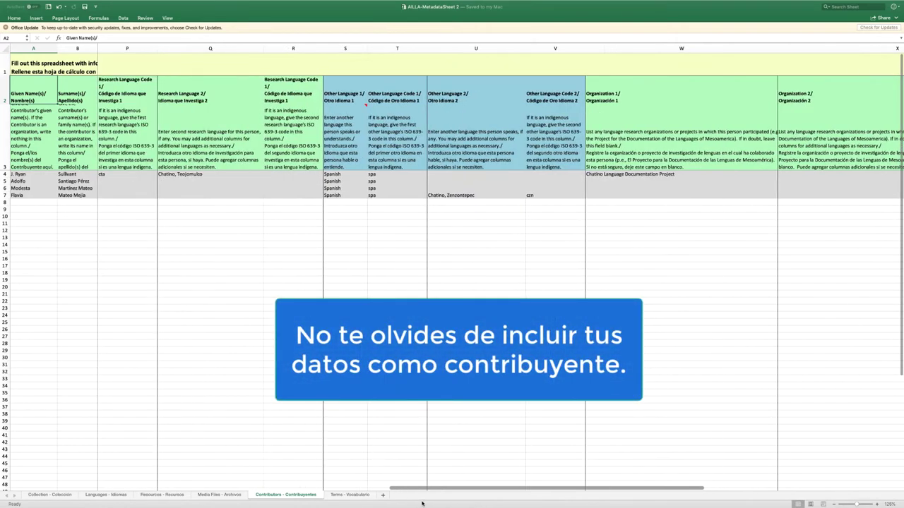
pyautogui.hscroll(-10, 311, 500)
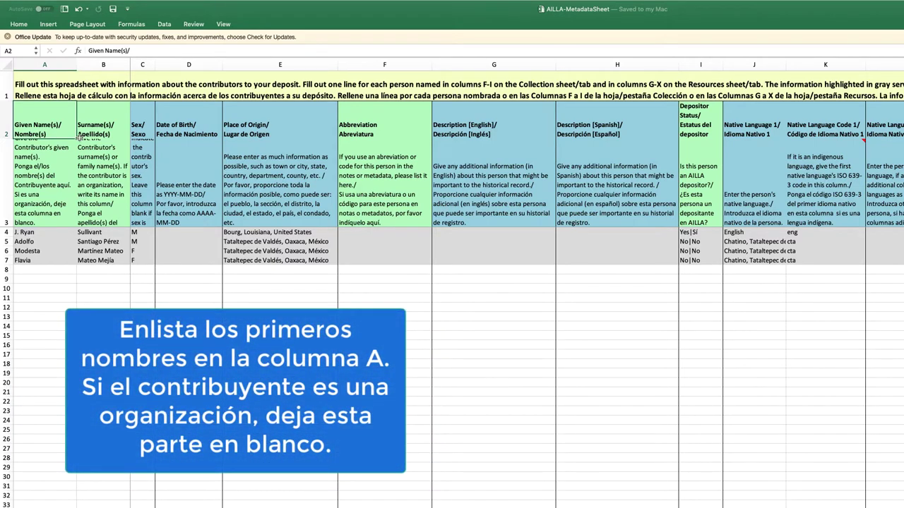
# Step: Review the headers for given names, surnames, sex, date of birth and place of origin in columns A to E
pyautogui.click(112, 112)
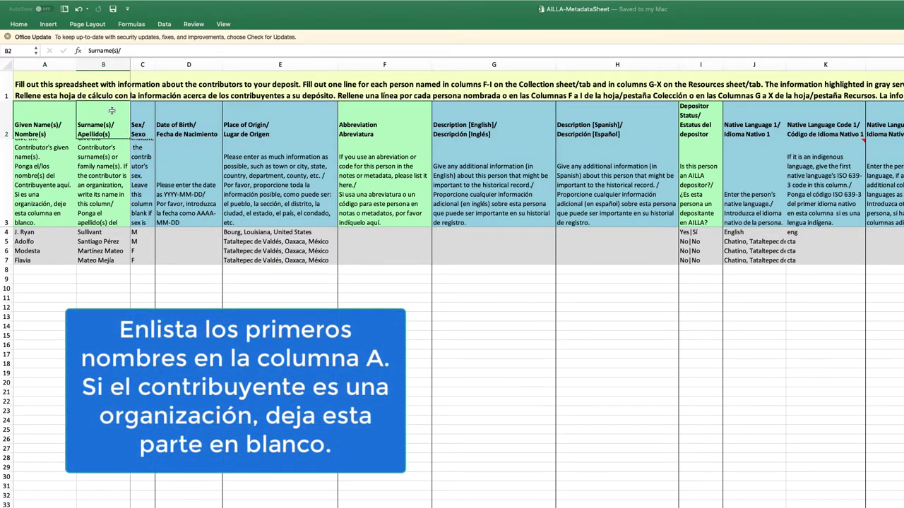
pyautogui.click(57, 120)
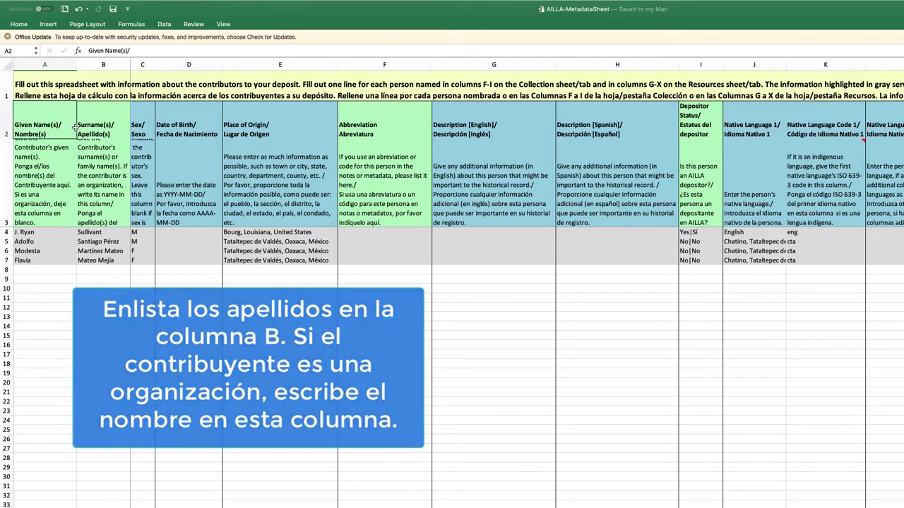
pyautogui.click(153, 118)
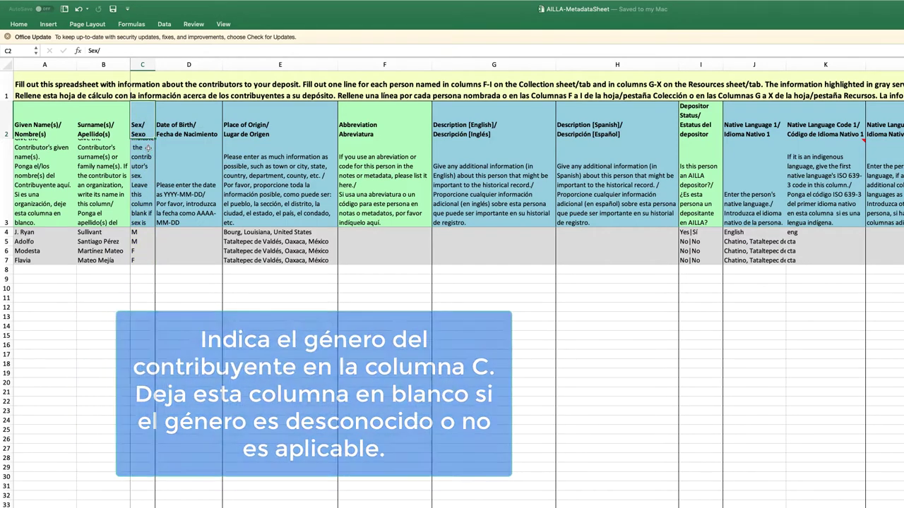
pyautogui.click(210, 116)
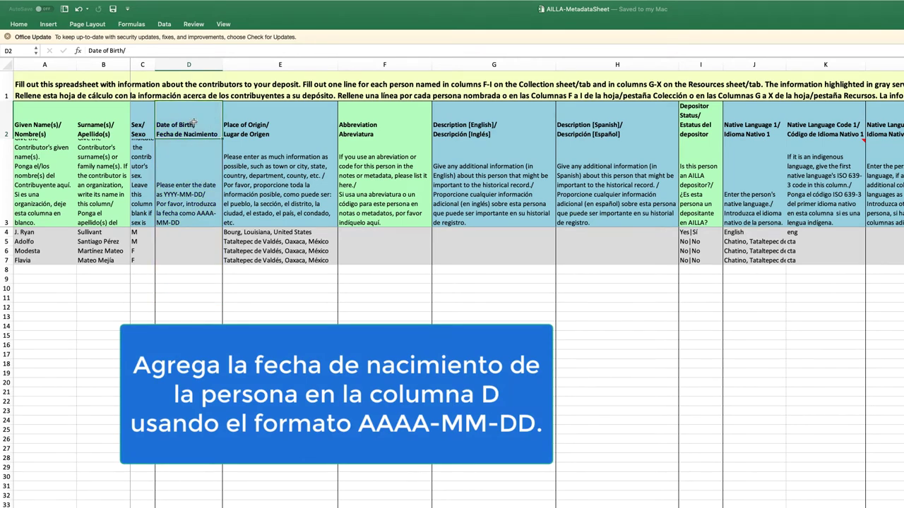
pyautogui.click(321, 128)
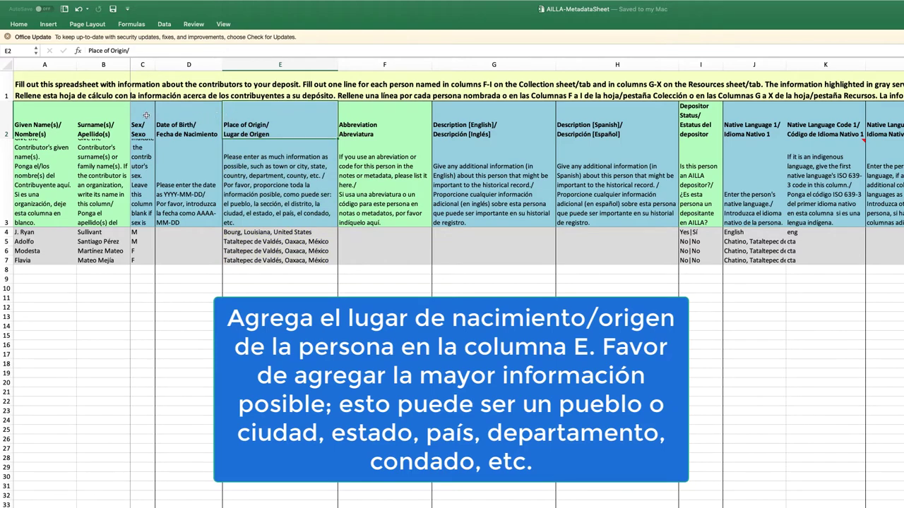
pyautogui.click(145, 114)
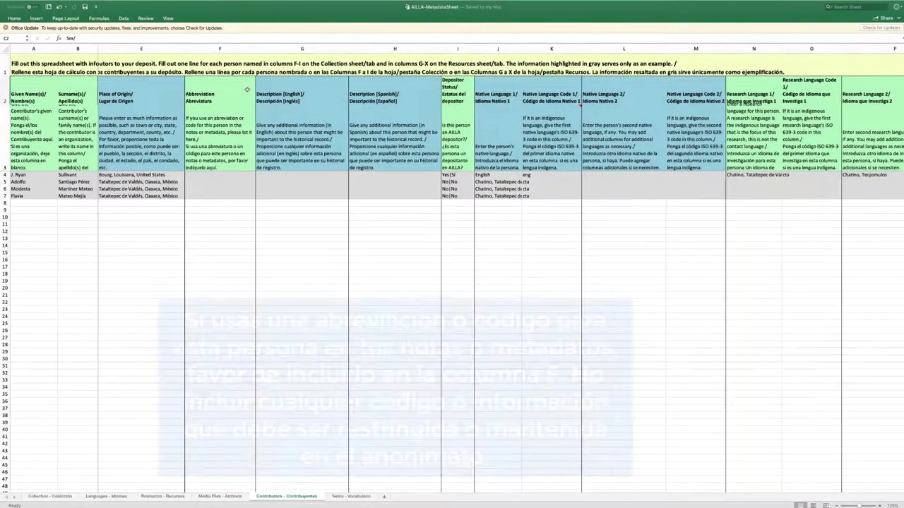
# Step: Examine the Abbreviation column F, including its first example cell, and the English description header in column G
pyautogui.click(247, 90)
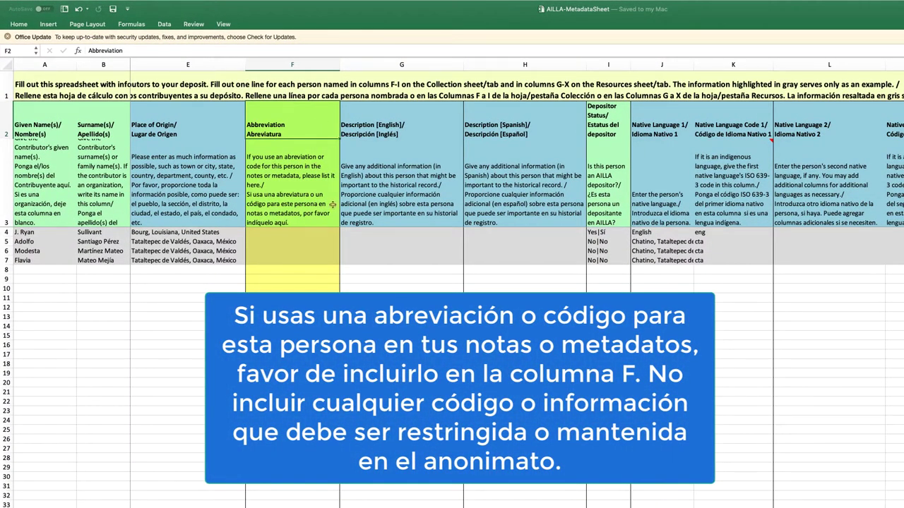
pyautogui.click(325, 233)
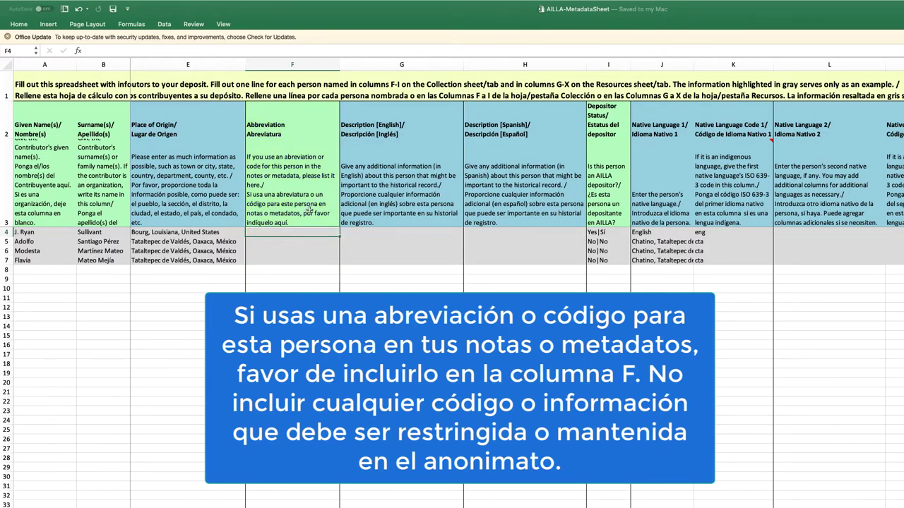
pyautogui.click(332, 122)
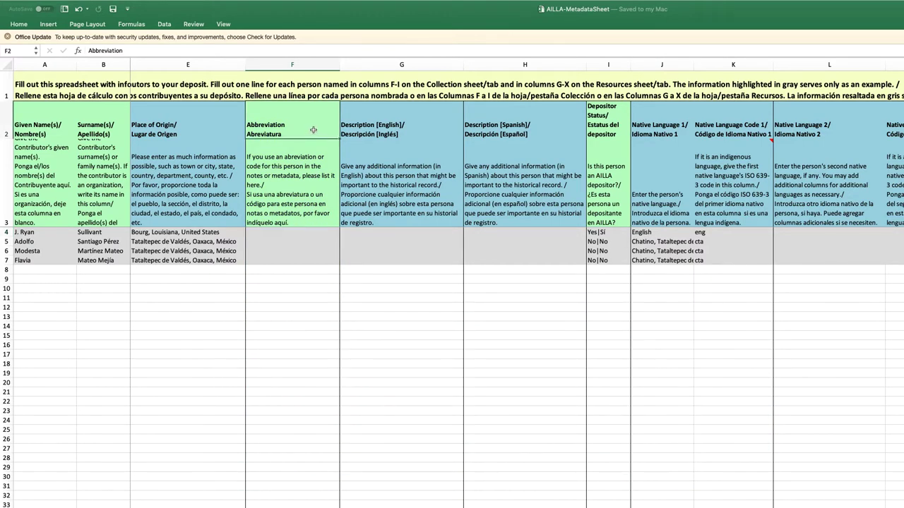
pyautogui.click(443, 127)
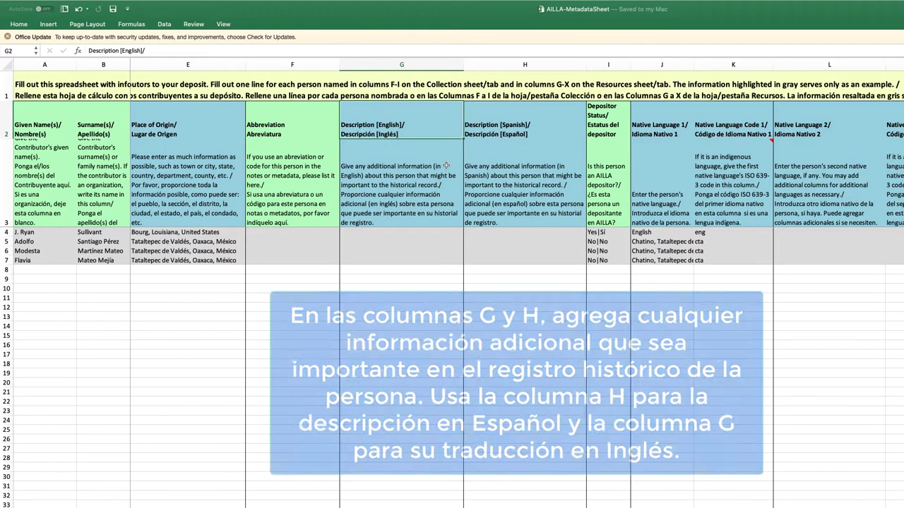
# Step: Read the Depositor Status instructions in column I and show the choices available for cell I4
pyautogui.click(609, 127)
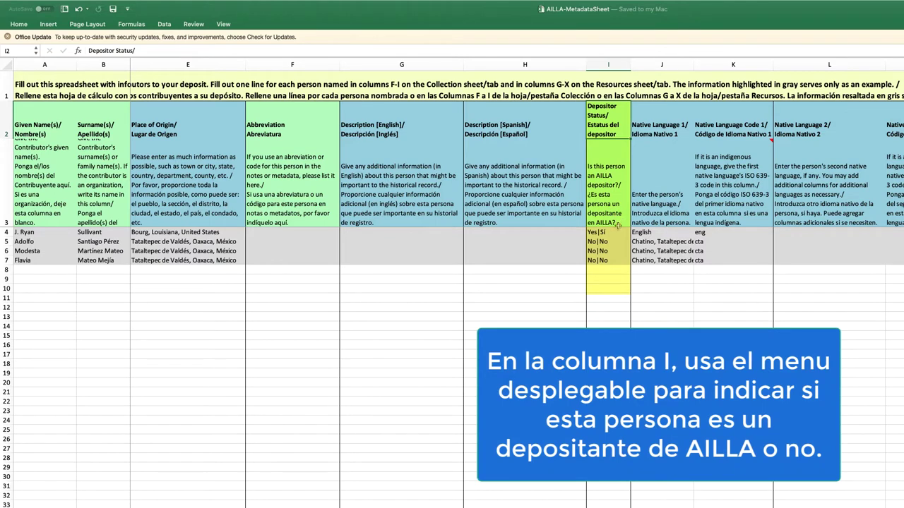
pyautogui.click(618, 213)
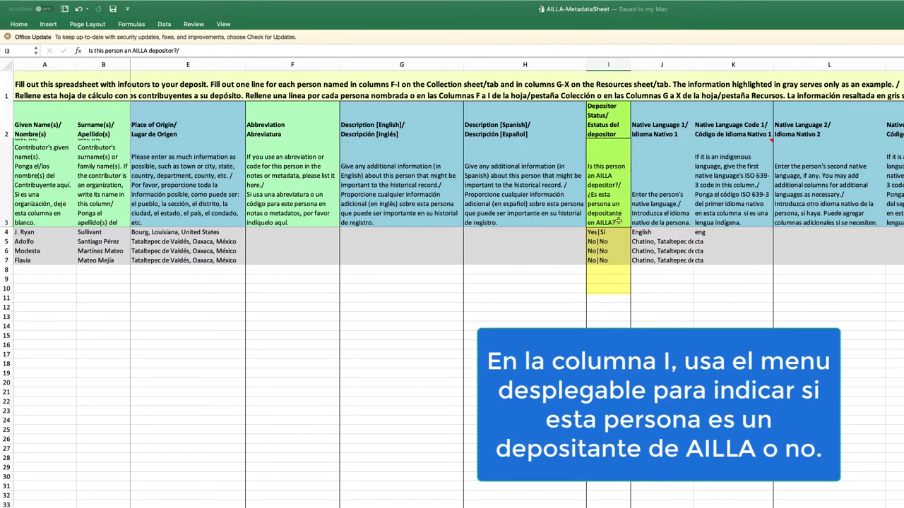
pyautogui.click(615, 236)
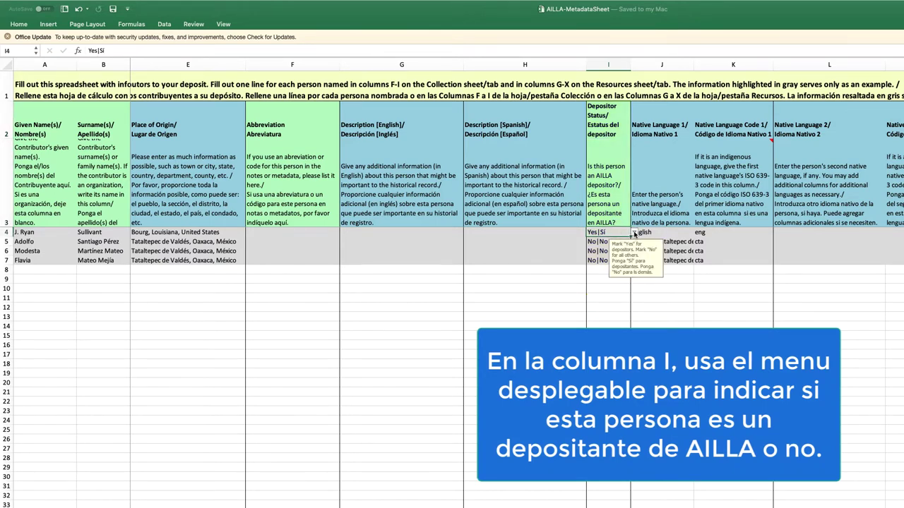
pyautogui.click(635, 233)
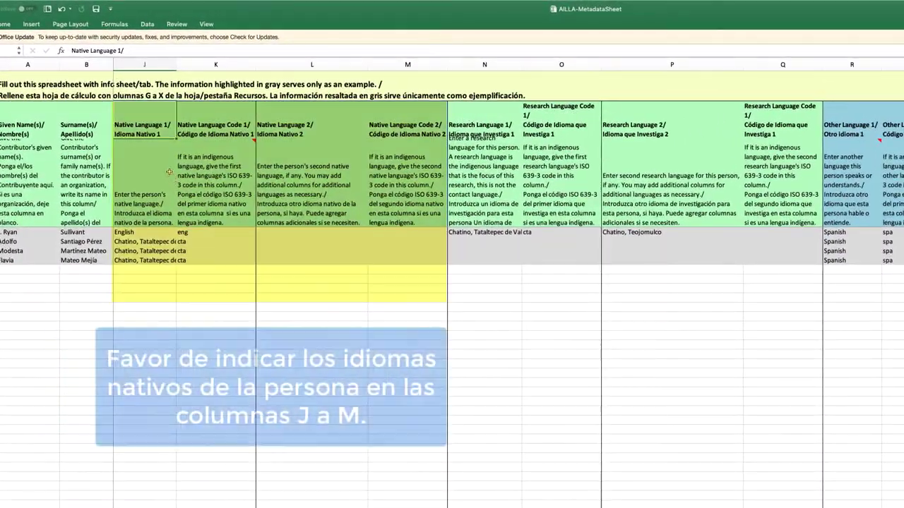
# Step: Review the native language instructions in columns J to L, including the ISO 639-3 code note in column K
pyautogui.click(169, 172)
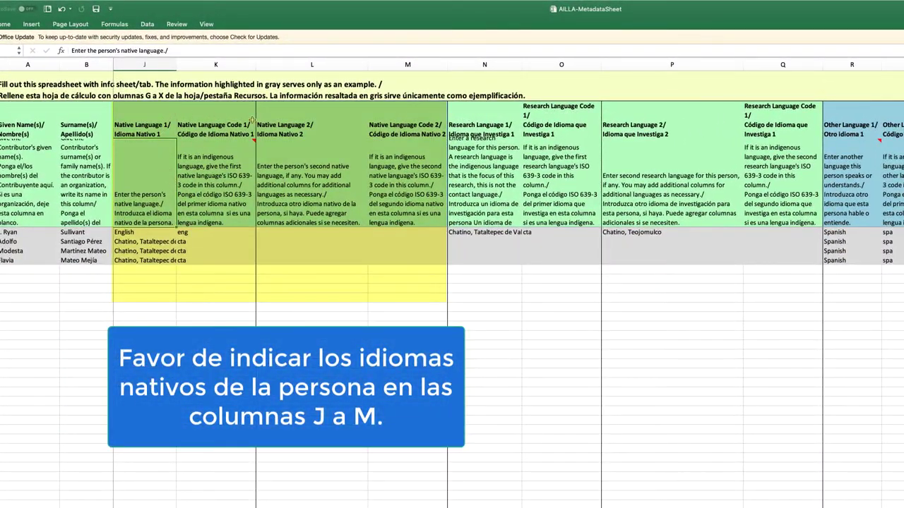
pyautogui.click(252, 118)
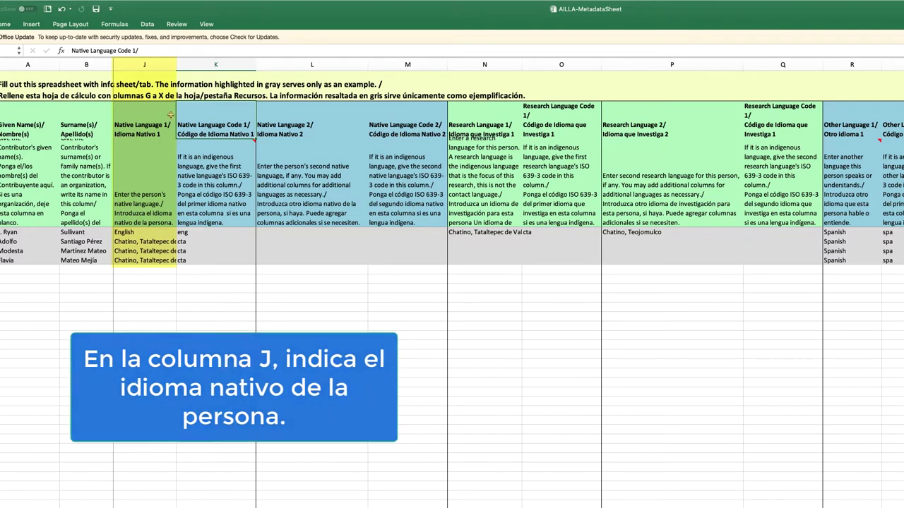
pyautogui.click(250, 140)
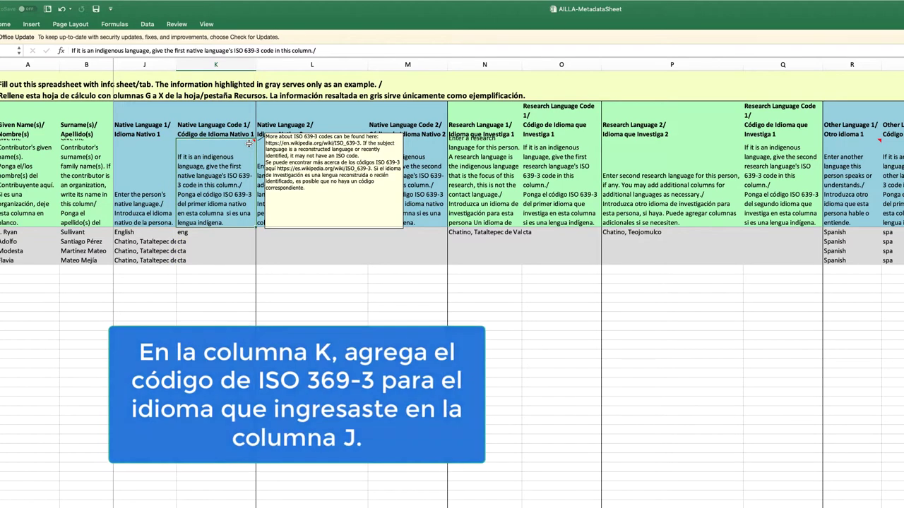
pyautogui.click(349, 107)
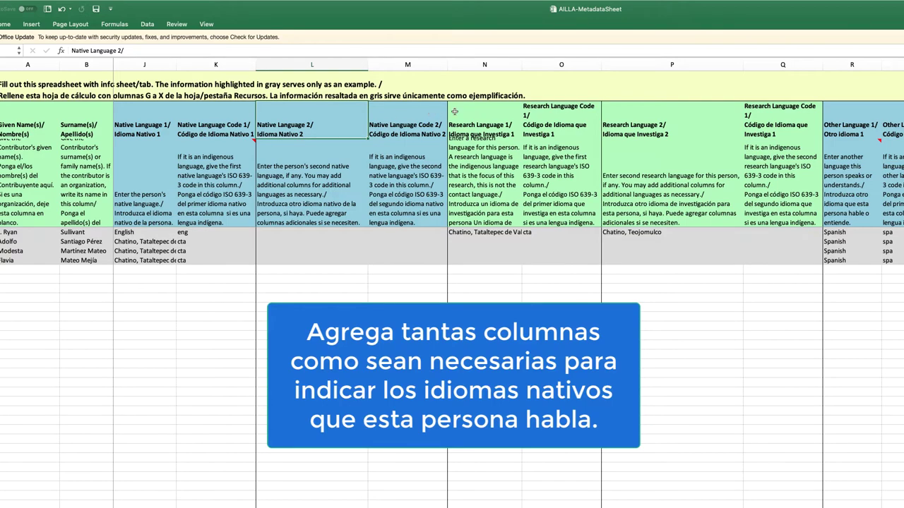
# Step: Review the headers and instructions for the first and second research languages and their codes in columns N to Q
pyautogui.click(499, 108)
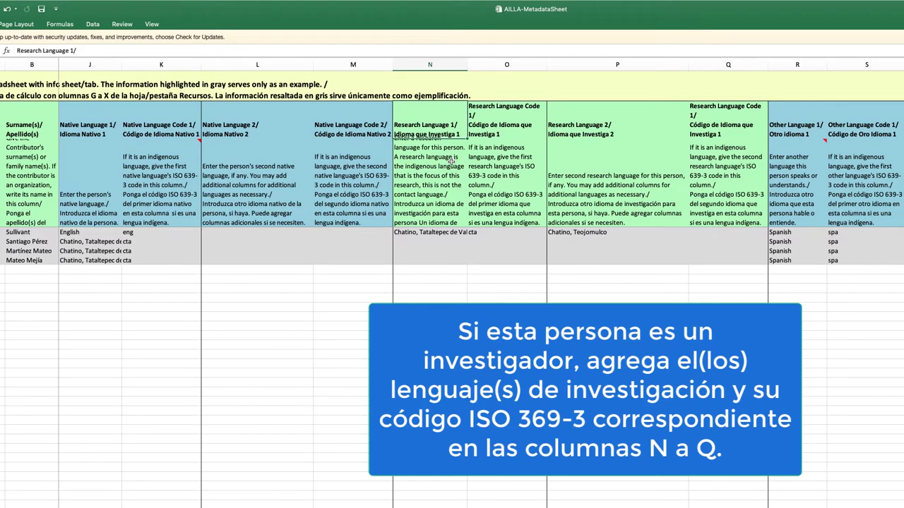
pyautogui.click(450, 161)
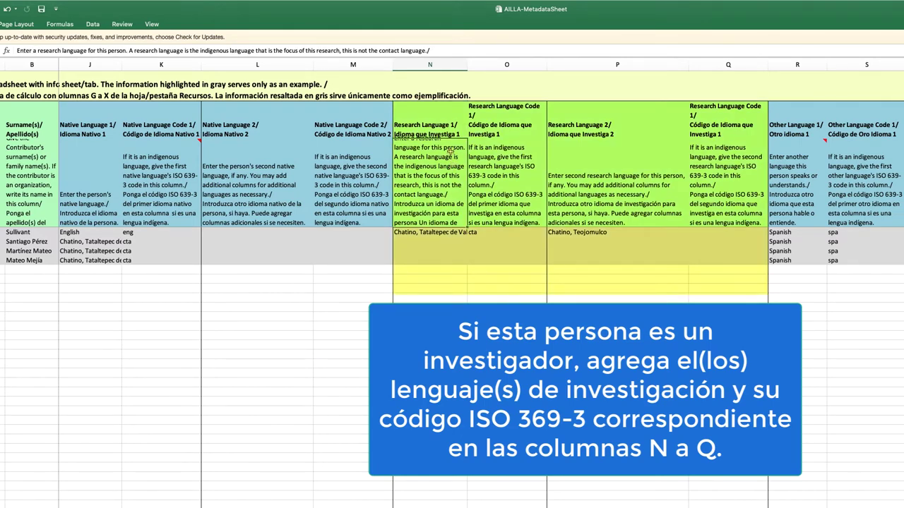
pyautogui.click(446, 115)
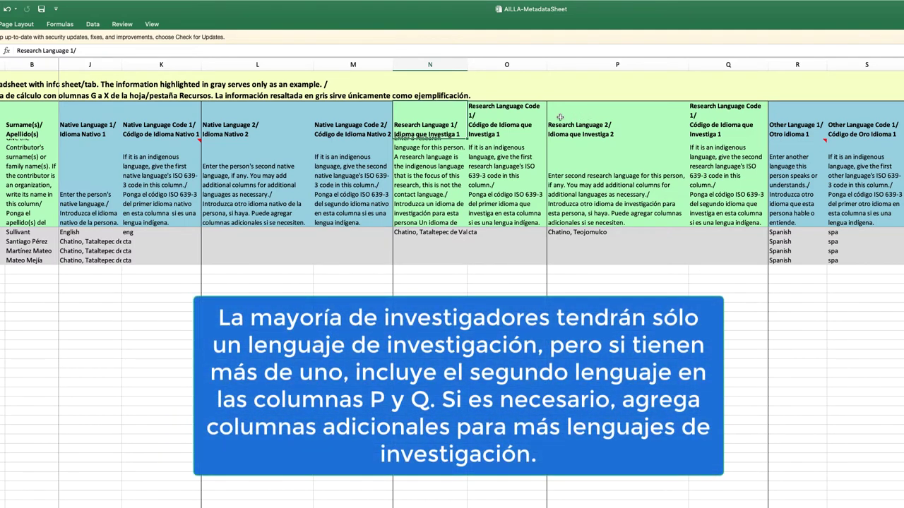
pyautogui.click(602, 117)
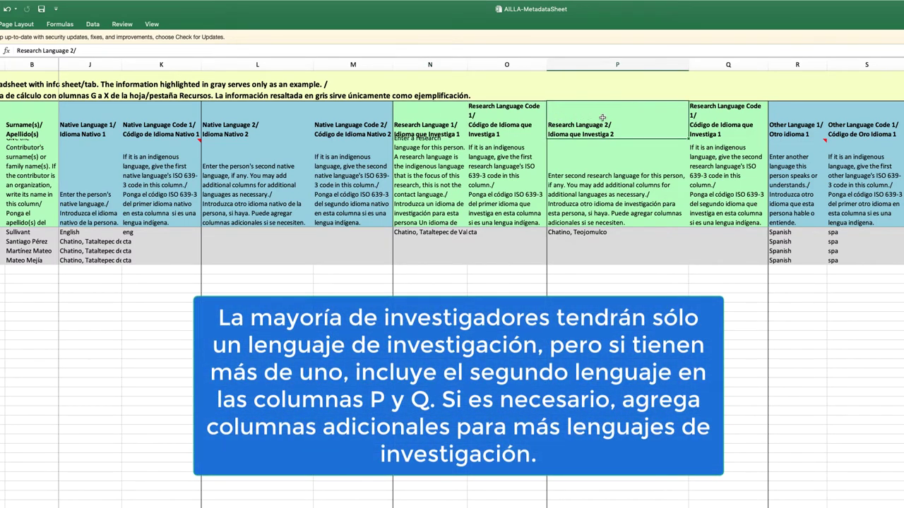
pyautogui.click(716, 113)
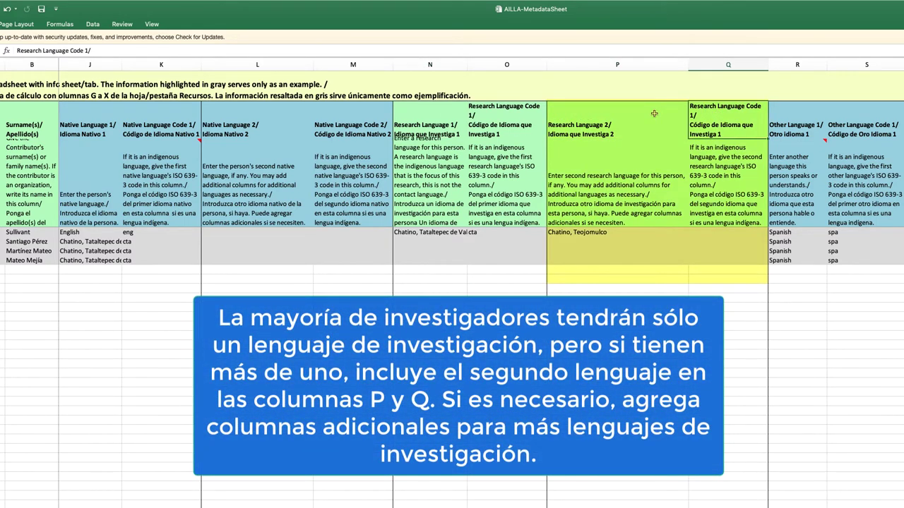
pyautogui.click(654, 114)
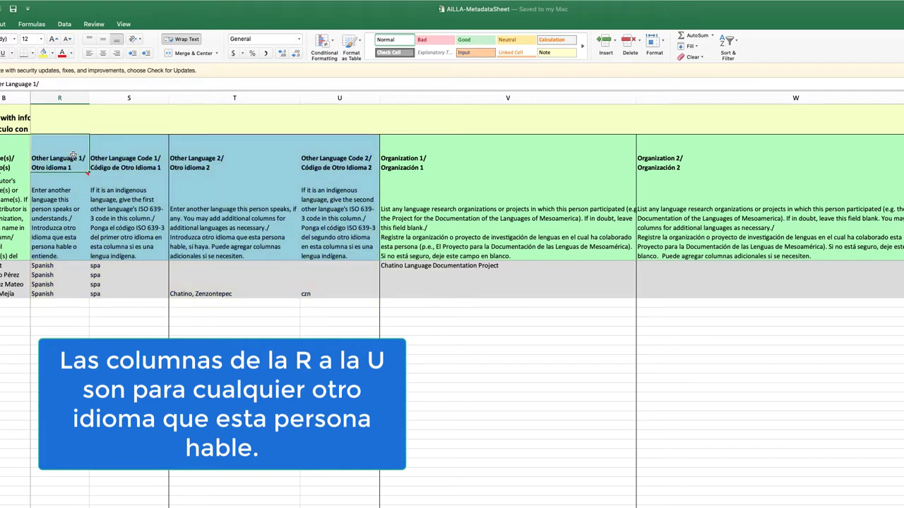
# Step: Examine the Other Language 1 and 2 columns and the instructions for the Organization columns V and W
pyautogui.click(72, 192)
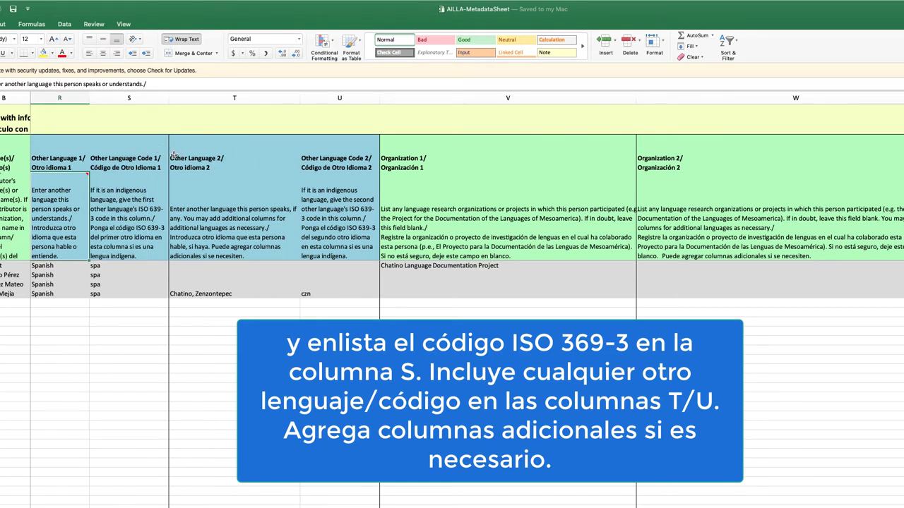
pyautogui.click(253, 156)
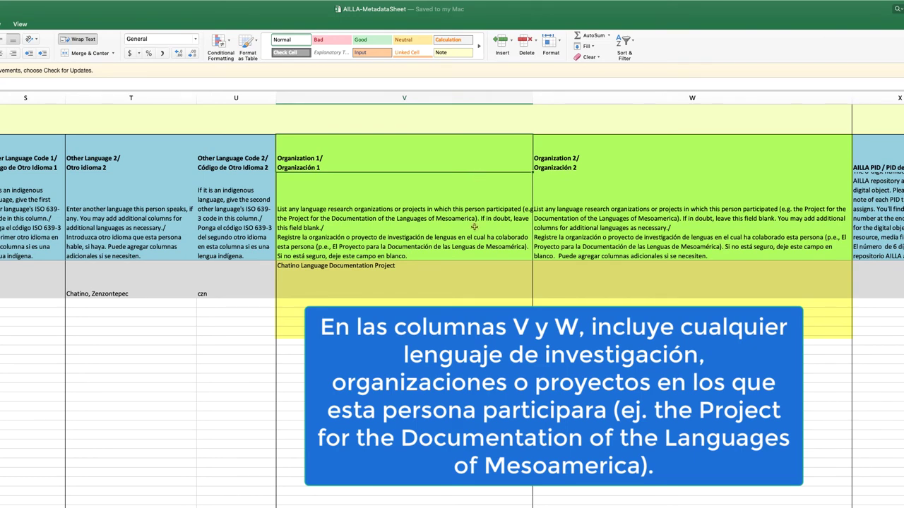
pyautogui.click(519, 224)
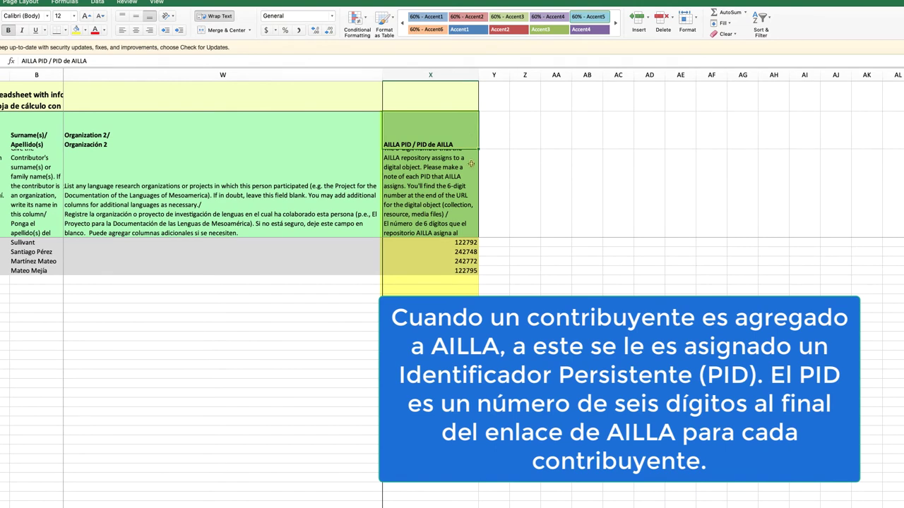
# Step: Inspect the example identifiers in the AILLA PID column X and return to that column's header
pyautogui.click(466, 242)
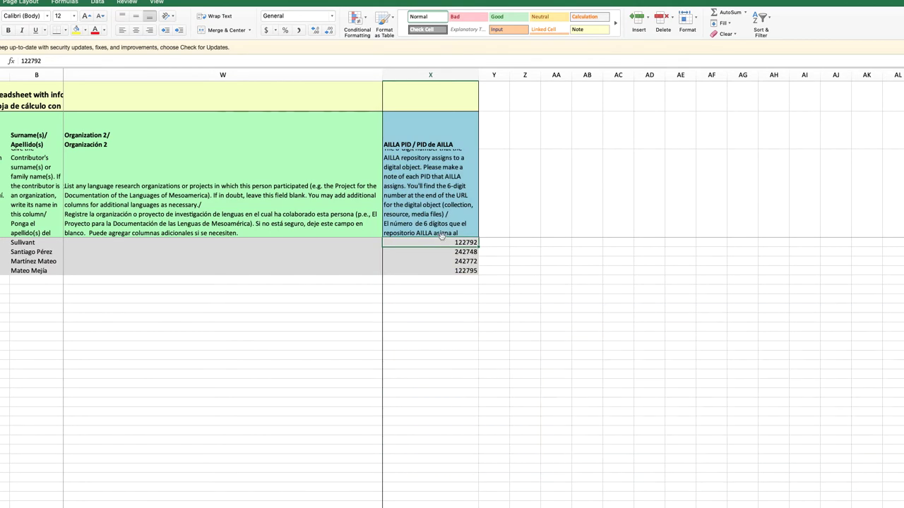
pyautogui.click(442, 257)
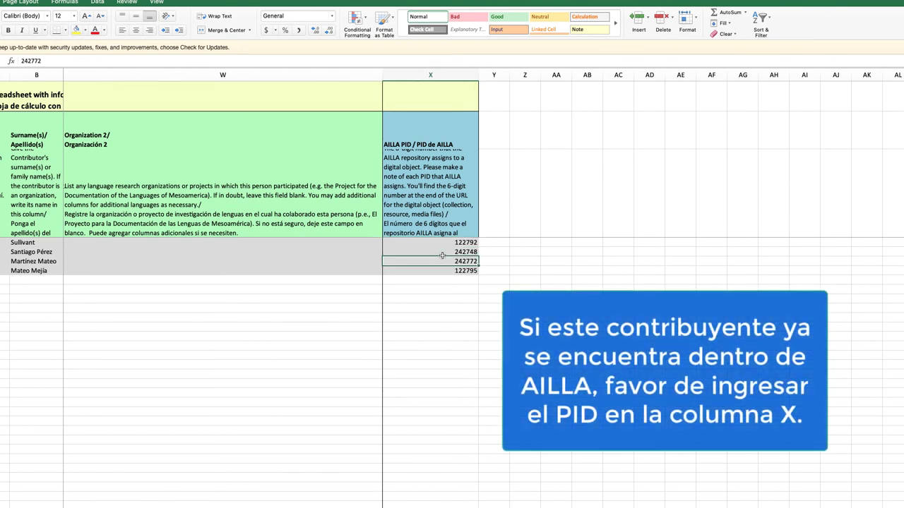
pyautogui.press('Up')
pyautogui.press('Up')
pyautogui.press('Up')
pyautogui.press('Up')
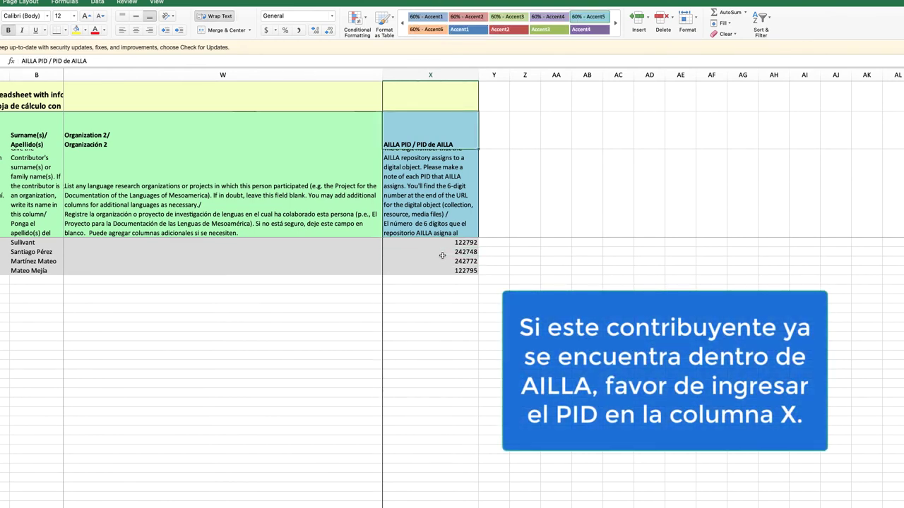